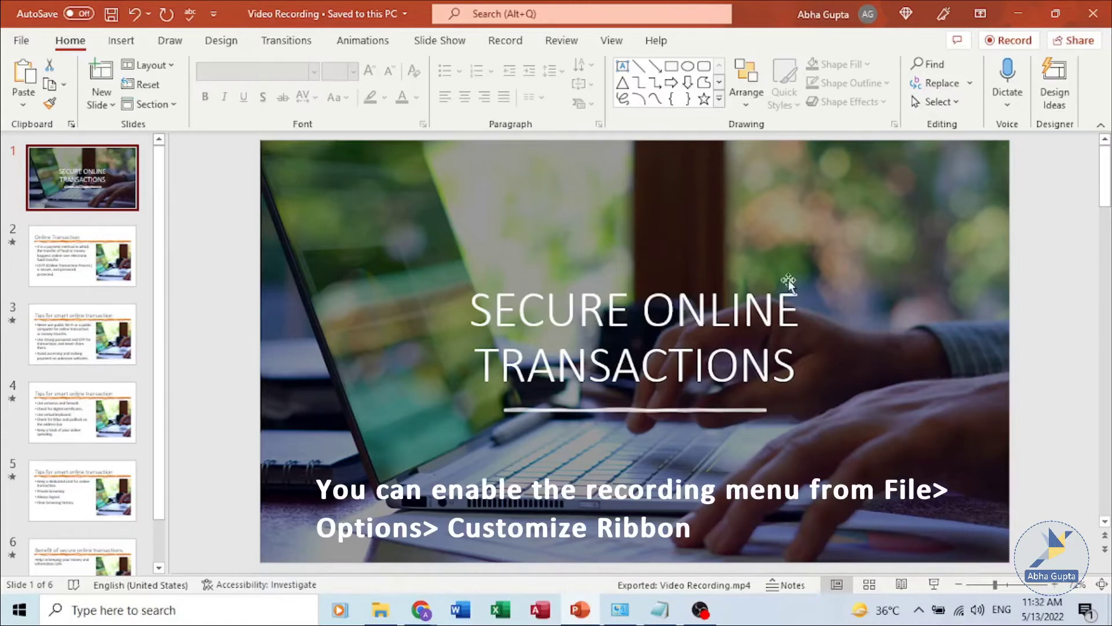
# Step: Start a new slide show recording from slide 1 using the Record tab
pyautogui.click(503, 43)
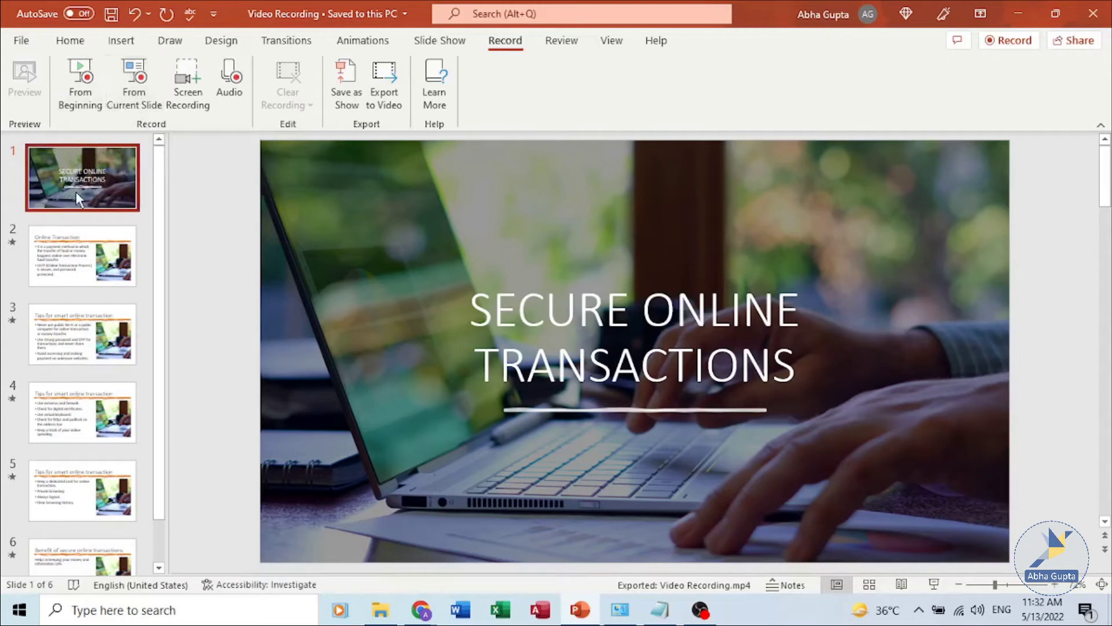
pyautogui.click(81, 96)
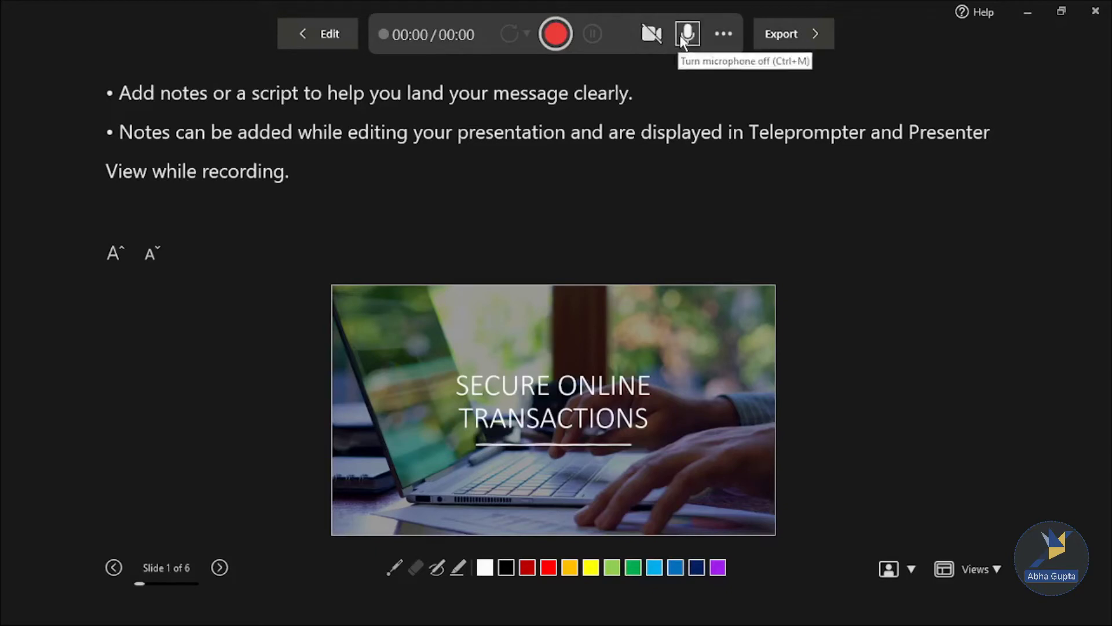
pyautogui.click(724, 35)
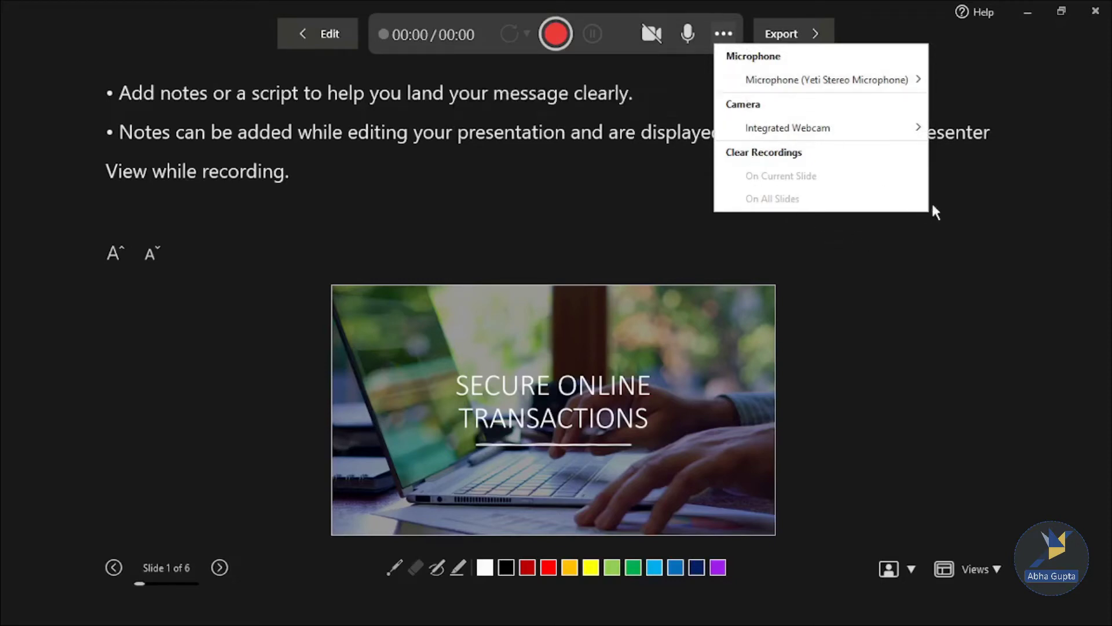
pyautogui.click(976, 223)
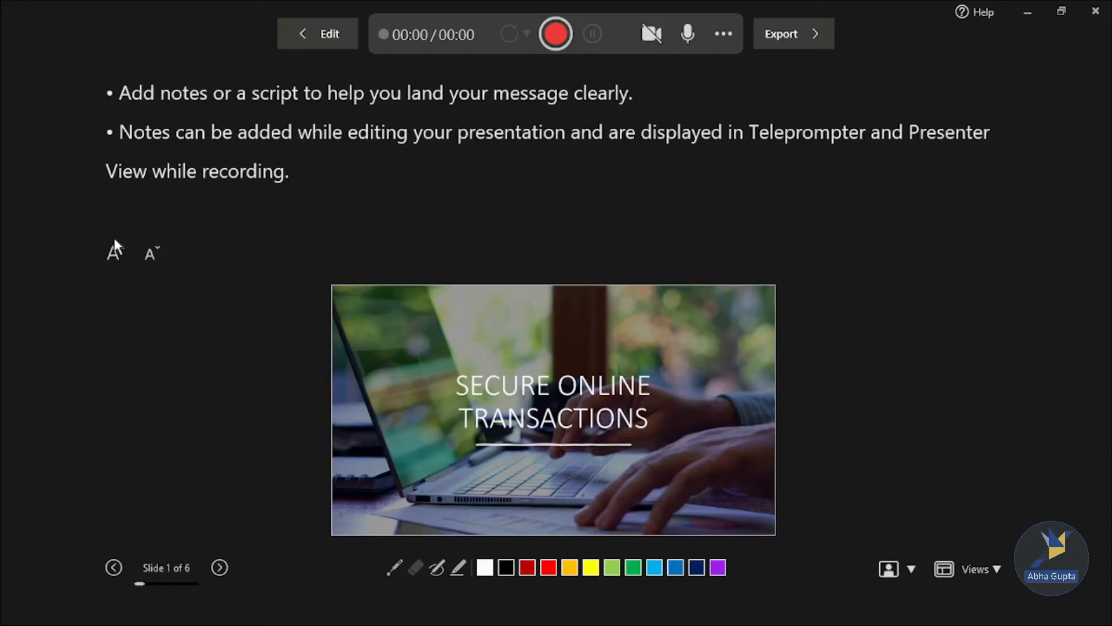
# Step: Raise the teleprompter notes font two sizes, then lower it one, for a net one-size increase
pyautogui.click(117, 255)
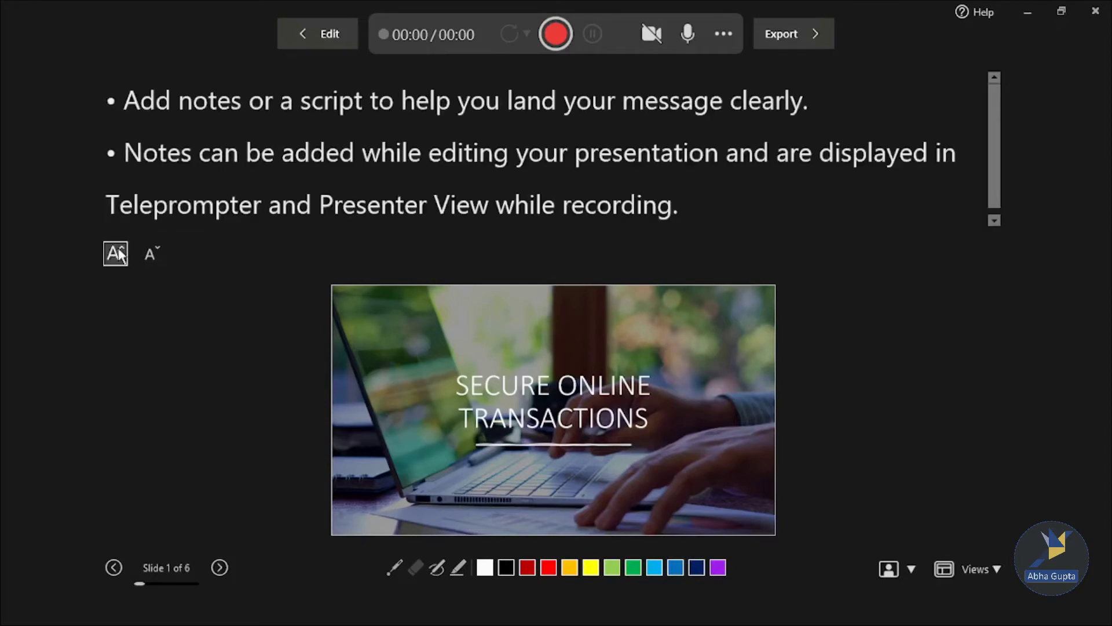
pyautogui.click(117, 255)
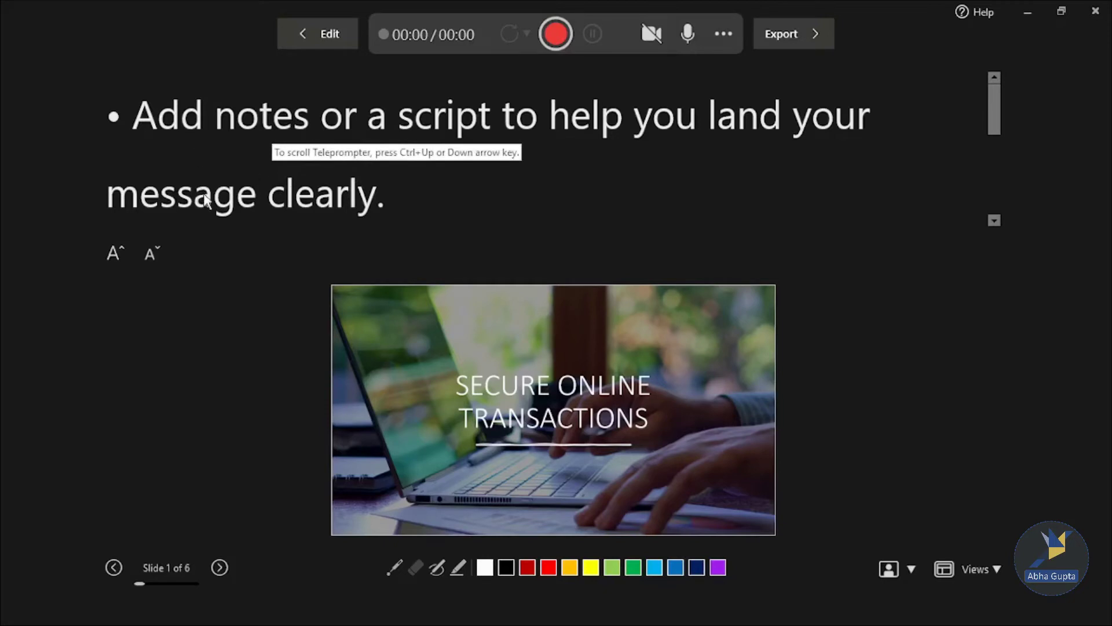
pyautogui.click(152, 254)
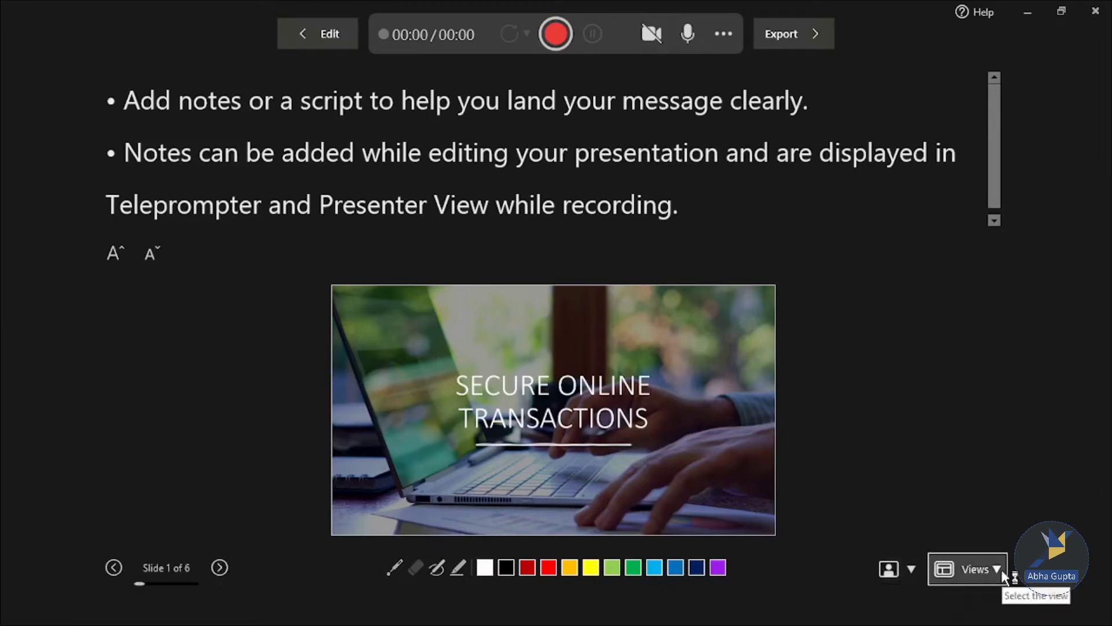
pyautogui.click(898, 576)
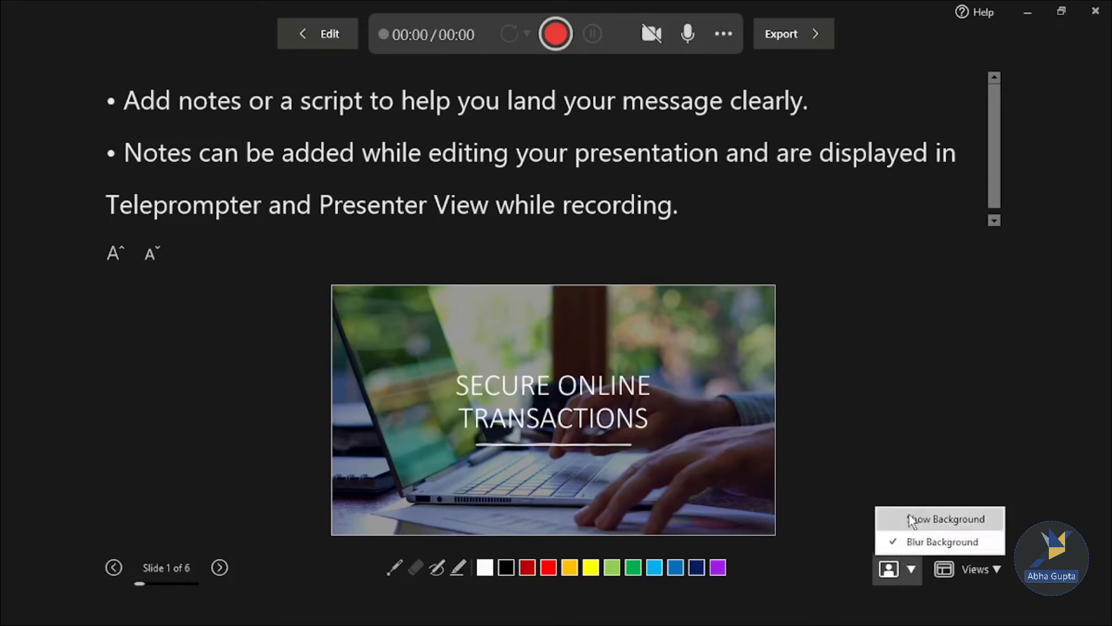
pyautogui.click(882, 399)
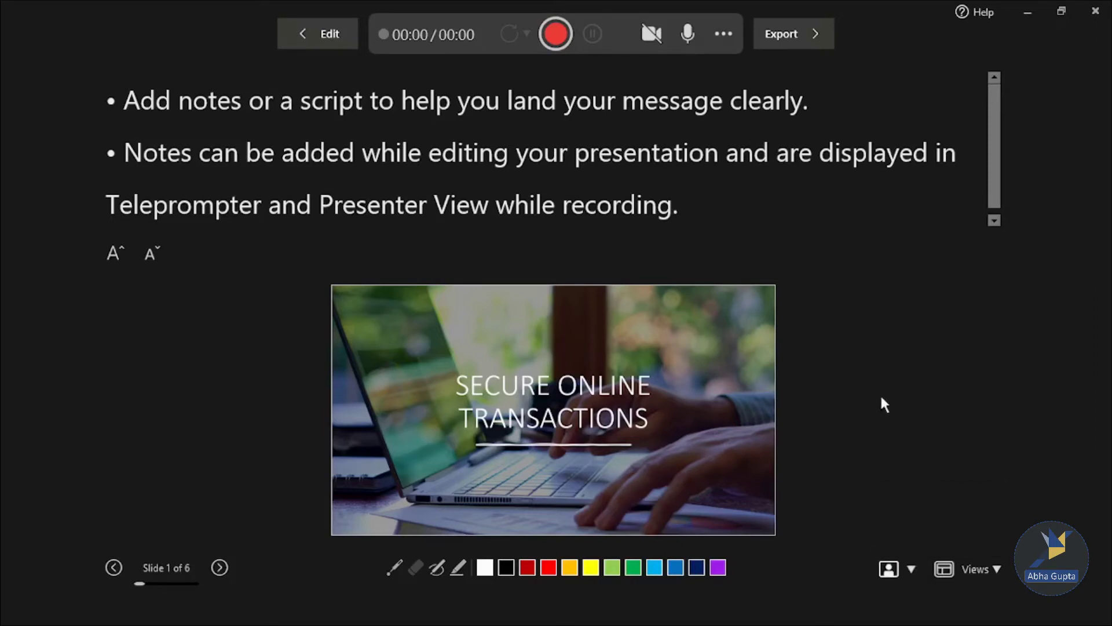
pyautogui.click(998, 569)
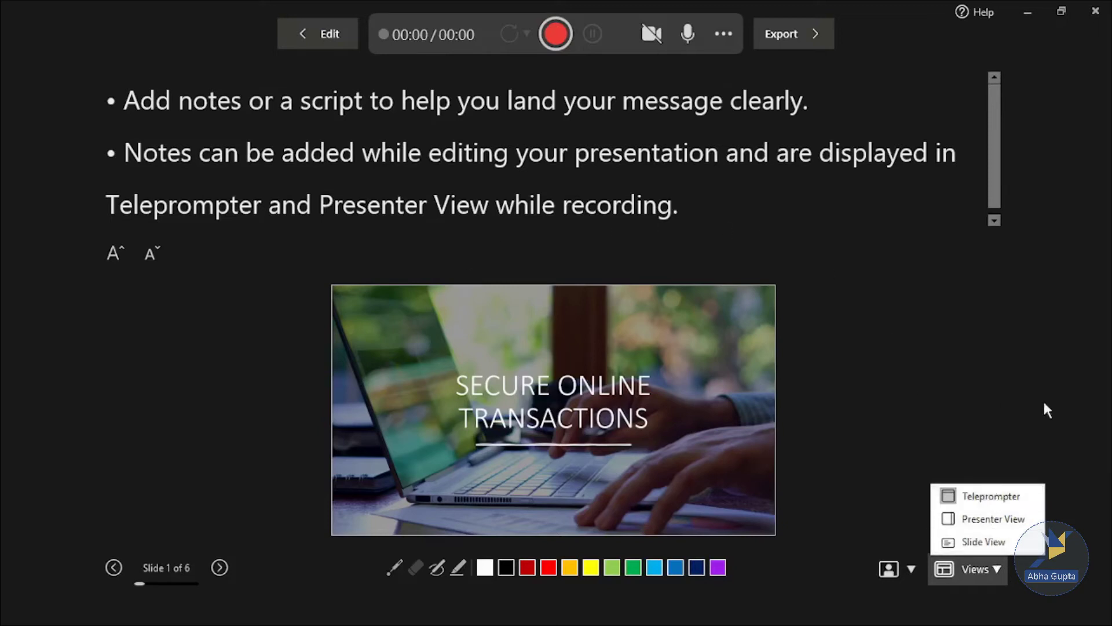
pyautogui.click(969, 428)
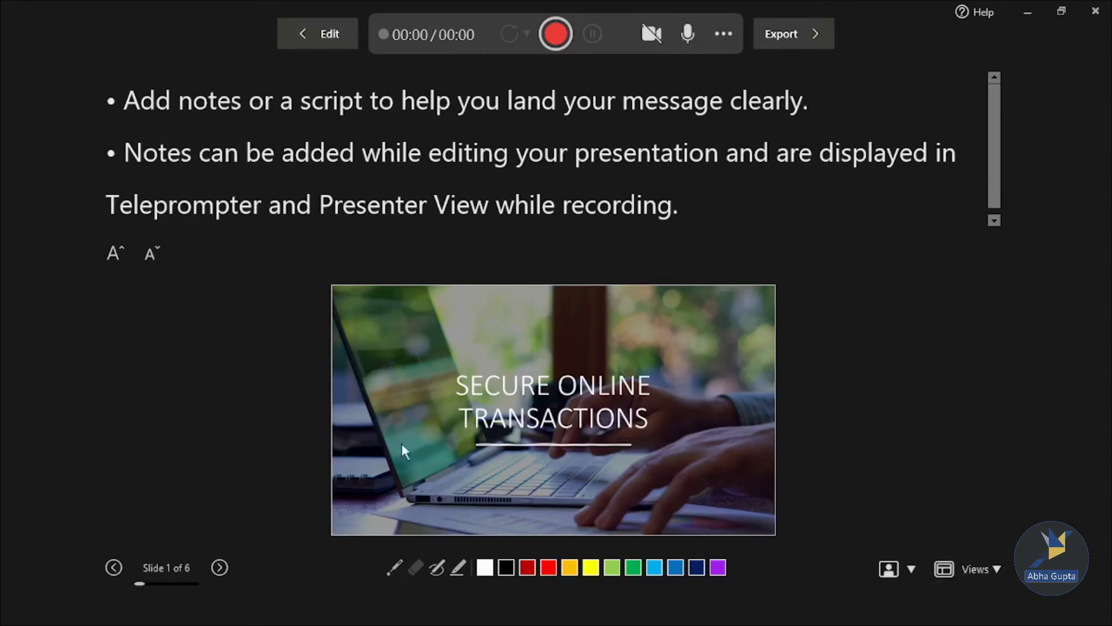
# Step: Select the laser pointer and start recording narration on slide 1
pyautogui.click(389, 572)
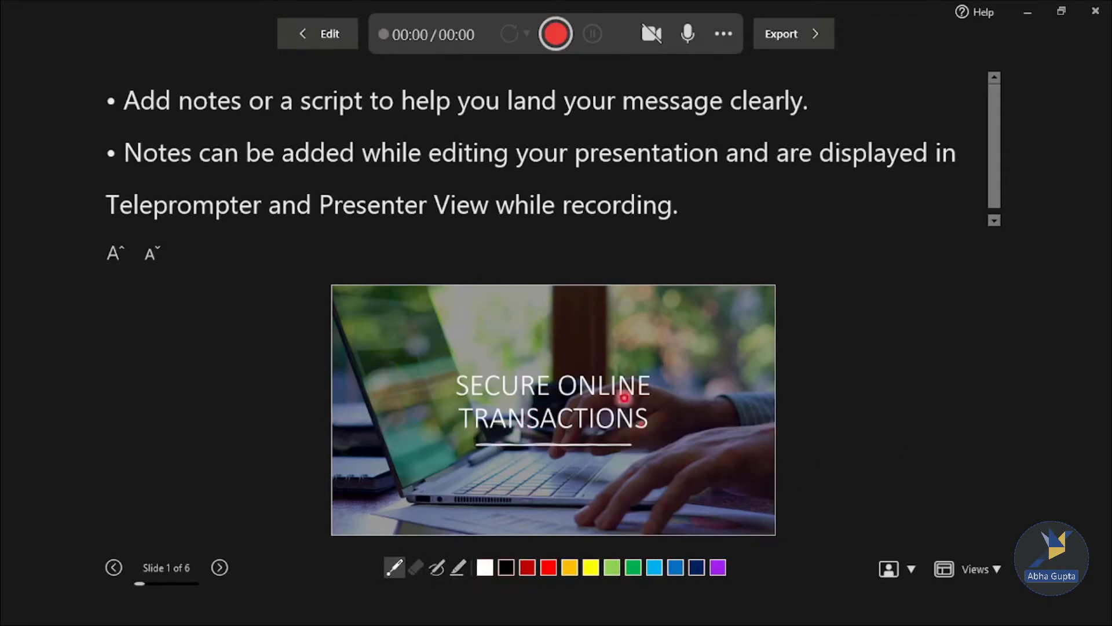
pyautogui.click(563, 33)
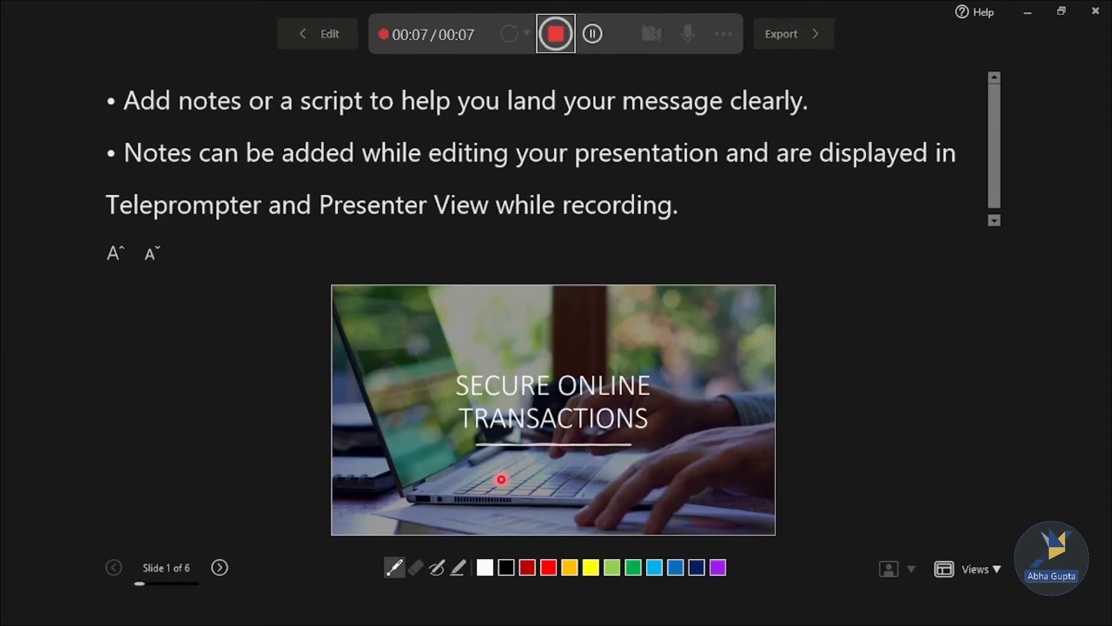
# Step: Advance to the Online Transaction slide, reveal its two bullets, and move to the Tips slide
pyautogui.click(219, 567)
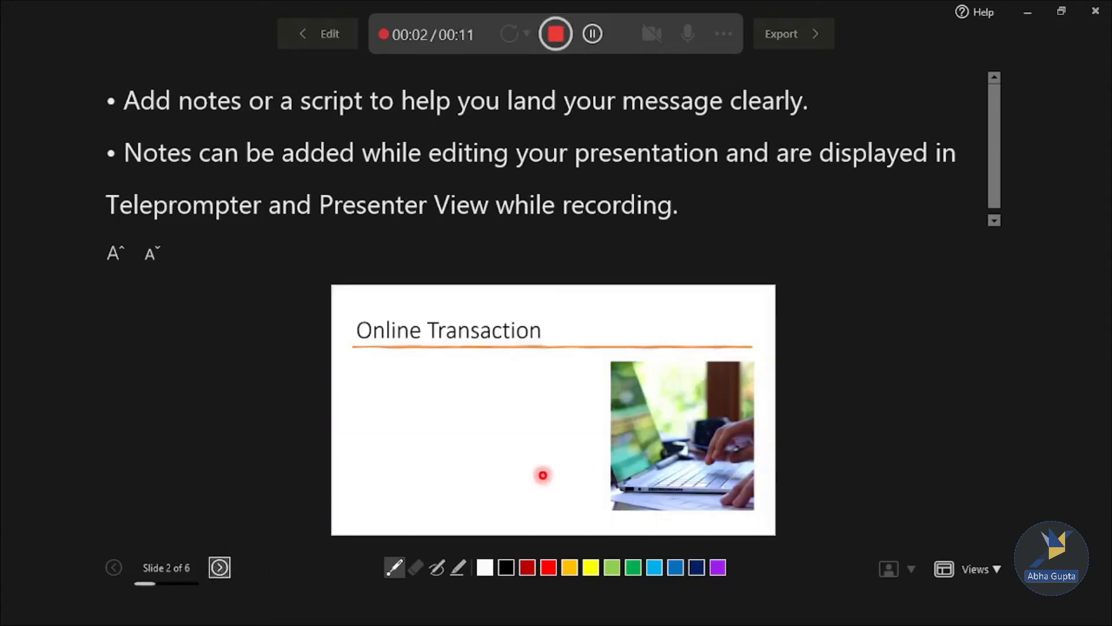
pyautogui.press('Right')
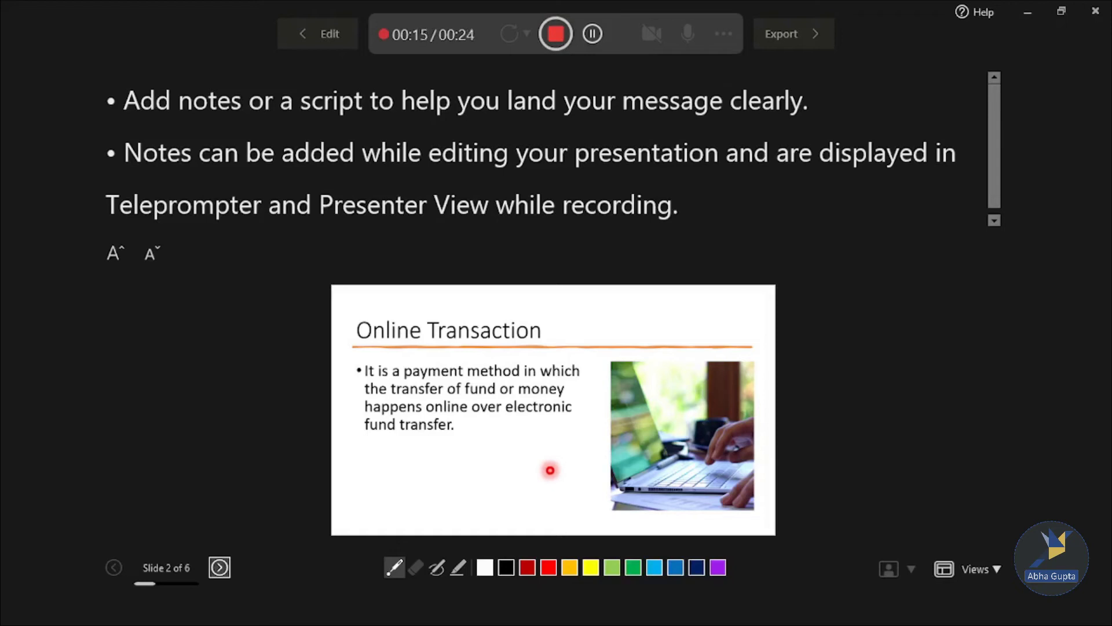
pyautogui.press('Right')
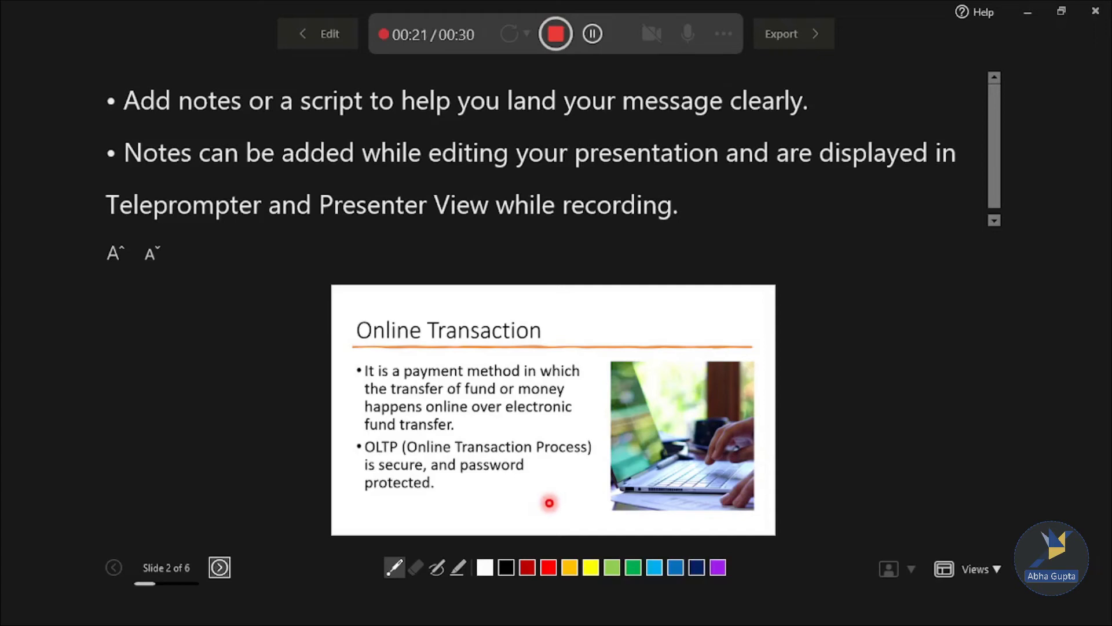
pyautogui.press('Right')
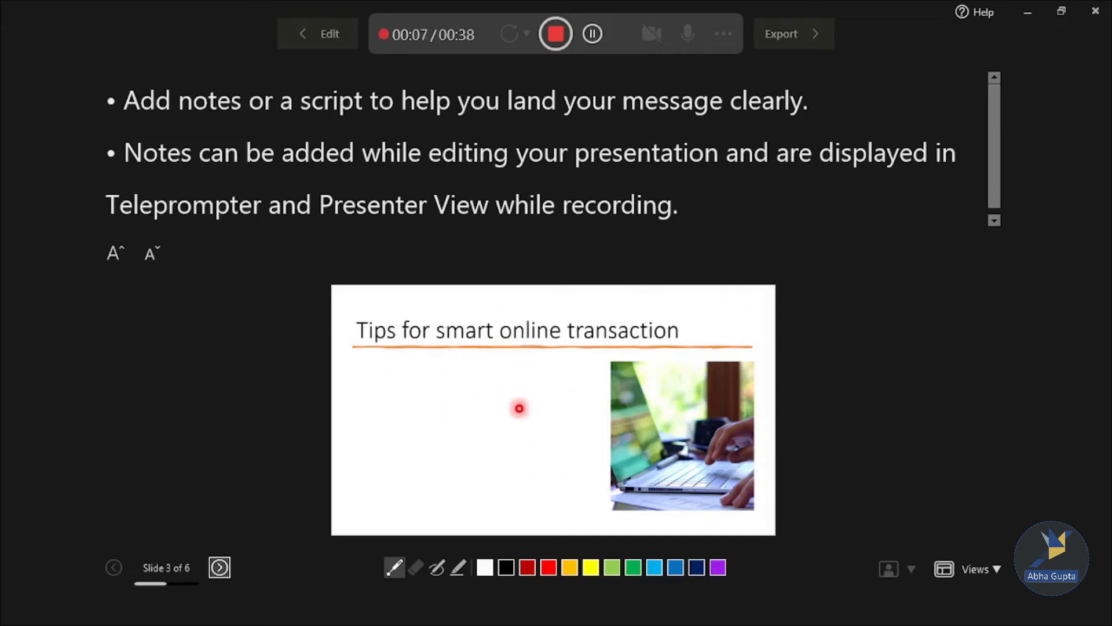
# Step: On the Tips slide, draw a red pen mark and highlight the strong password/OTP bullet in yellow
pyautogui.click(547, 408)
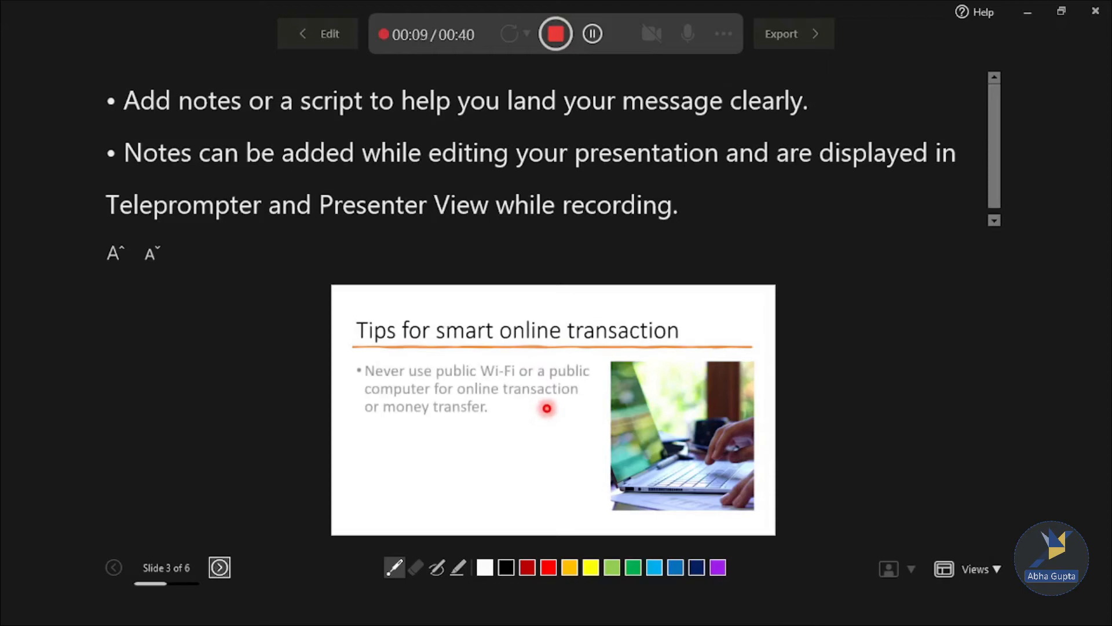
pyautogui.click(439, 571)
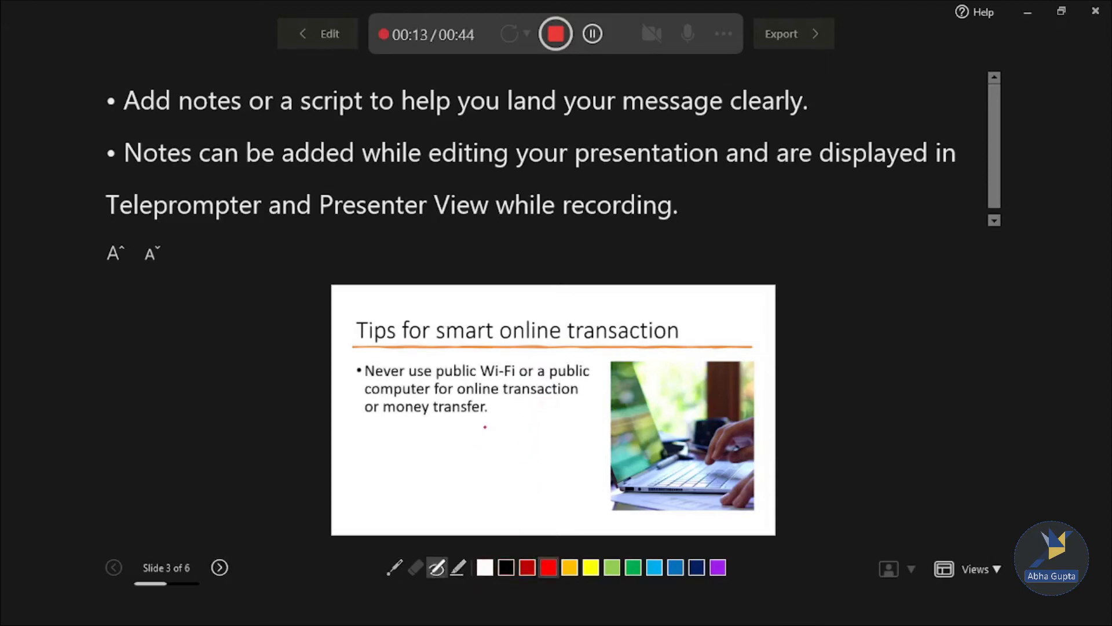
pyautogui.moveTo(484, 424); pyautogui.dragTo(550, 377)
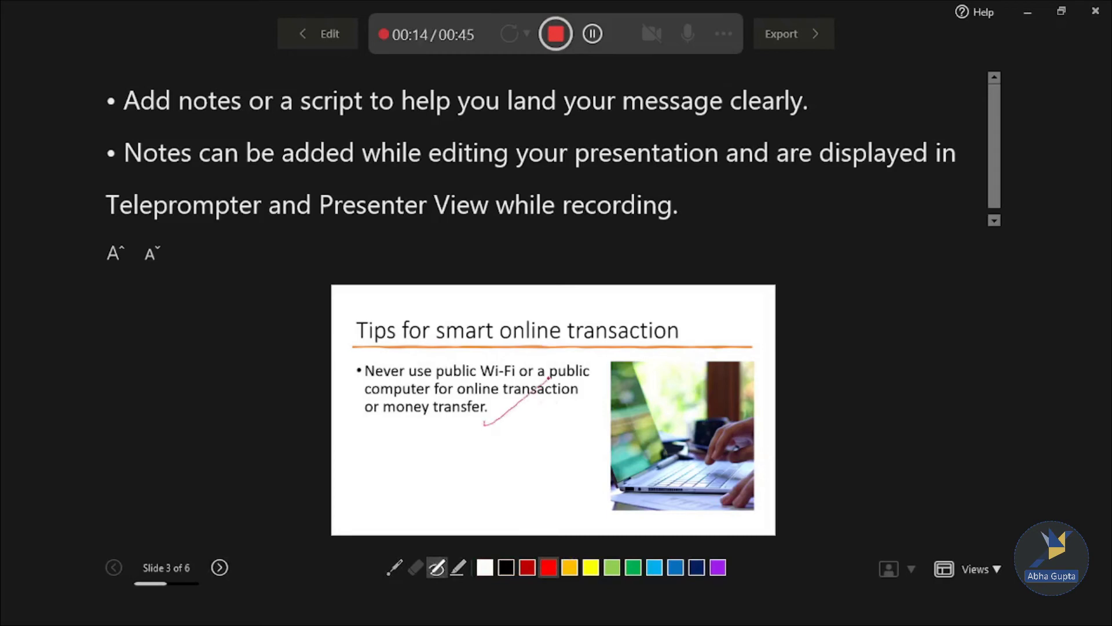
pyautogui.click(458, 567)
pyautogui.press('Right')
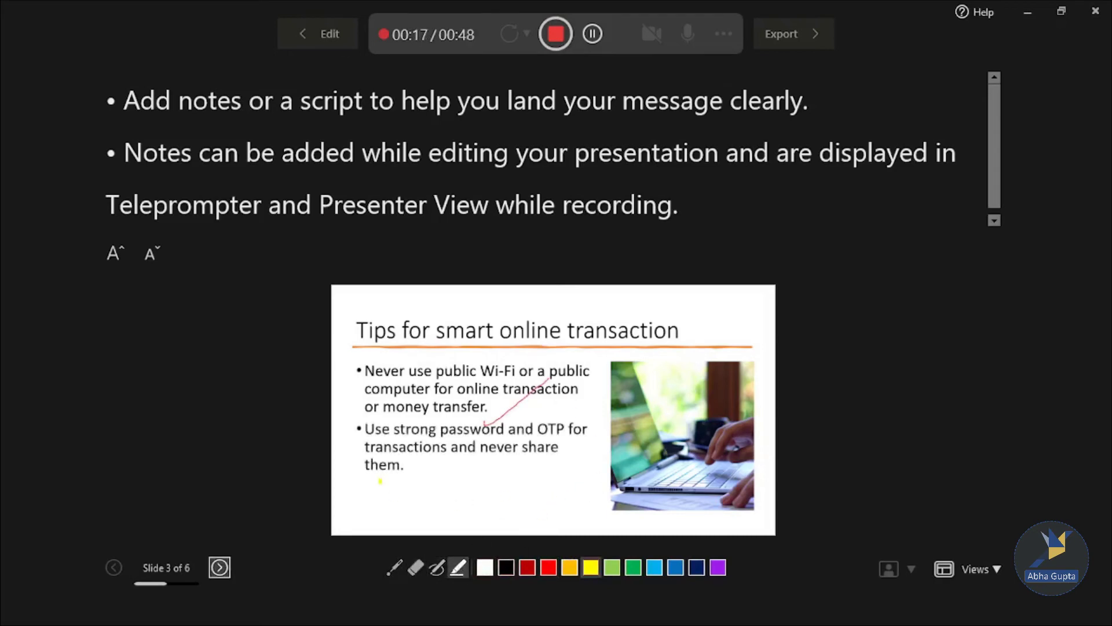
pyautogui.moveTo(377, 429); pyautogui.dragTo(588, 430)
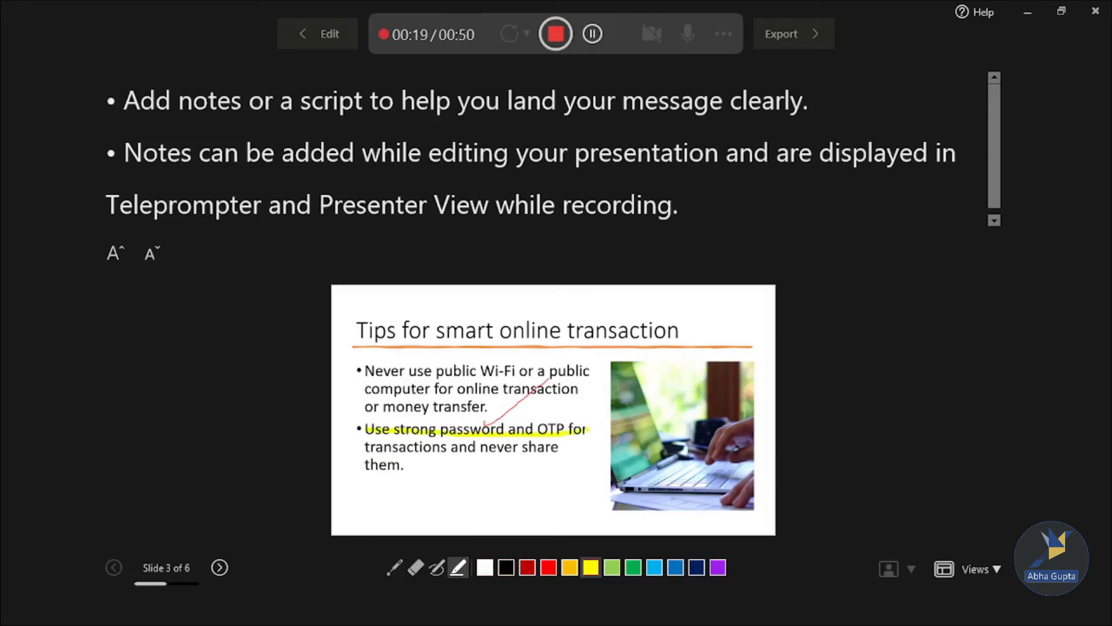
pyautogui.moveTo(367, 447); pyautogui.dragTo(560, 447)
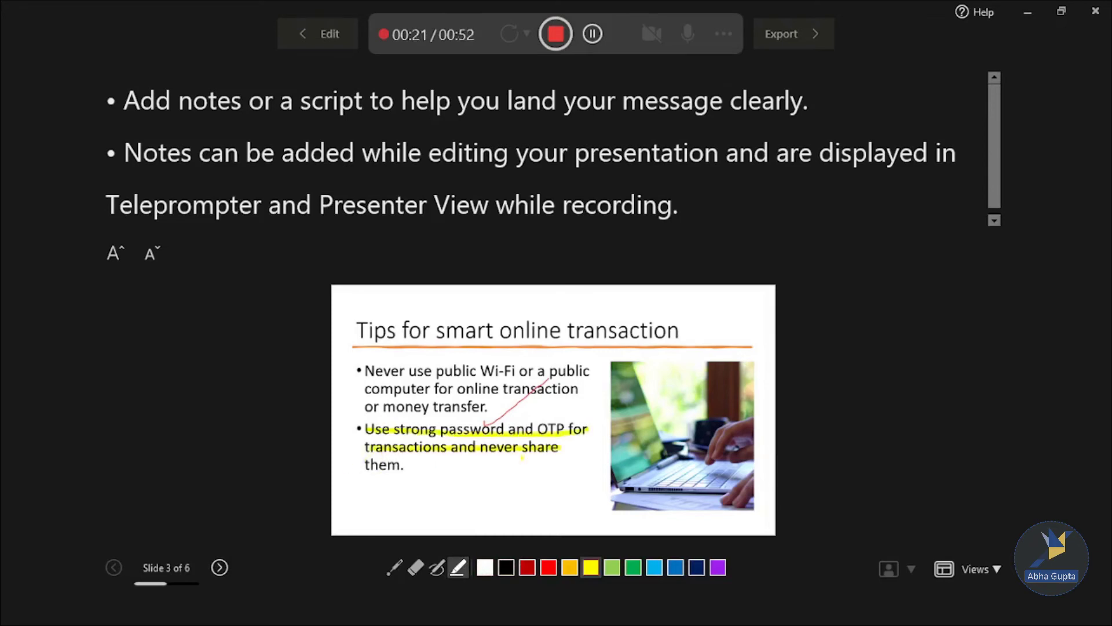
pyautogui.moveTo(365, 465); pyautogui.dragTo(411, 464)
pyautogui.click(214, 575)
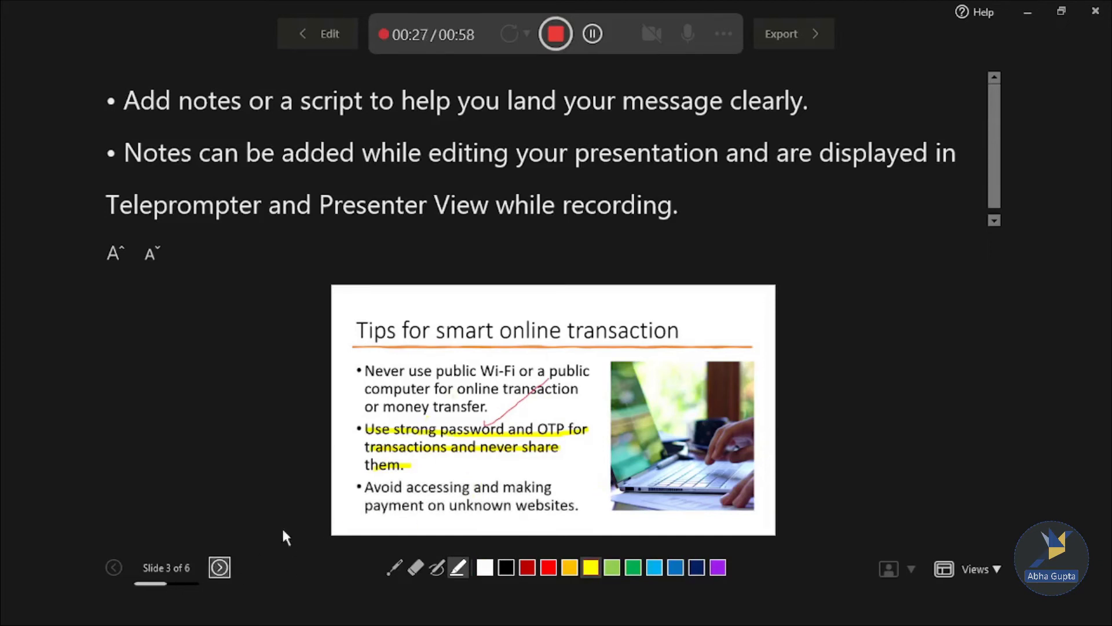
# Step: On the next slide, highlight 'Check for digital certificates' in yellow, then continue to slide 6
pyautogui.press('Right')
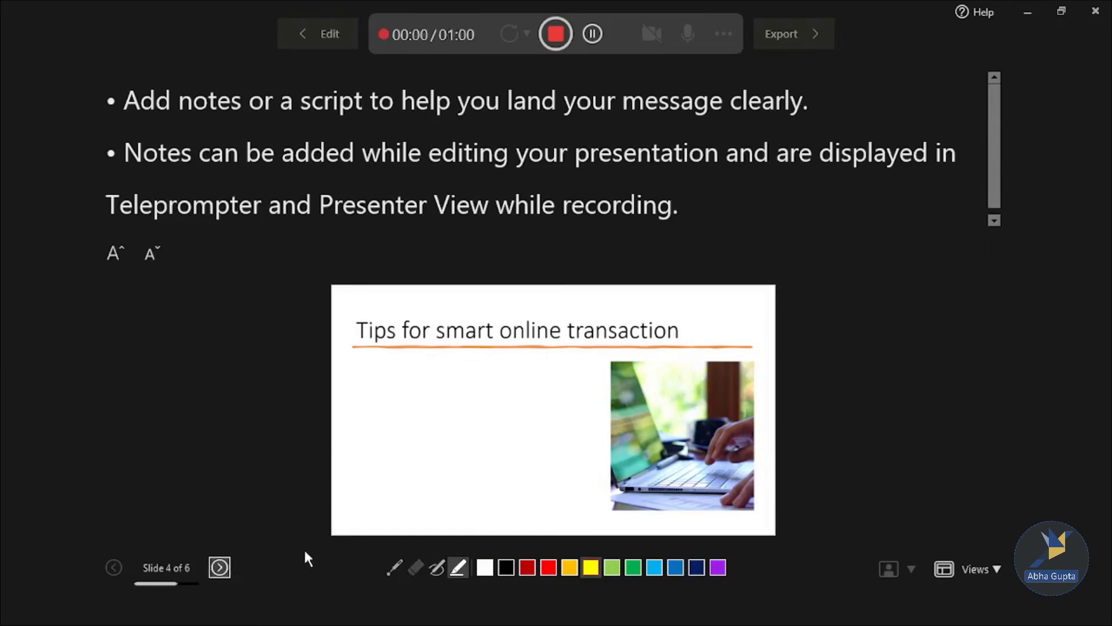
pyautogui.press('Right')
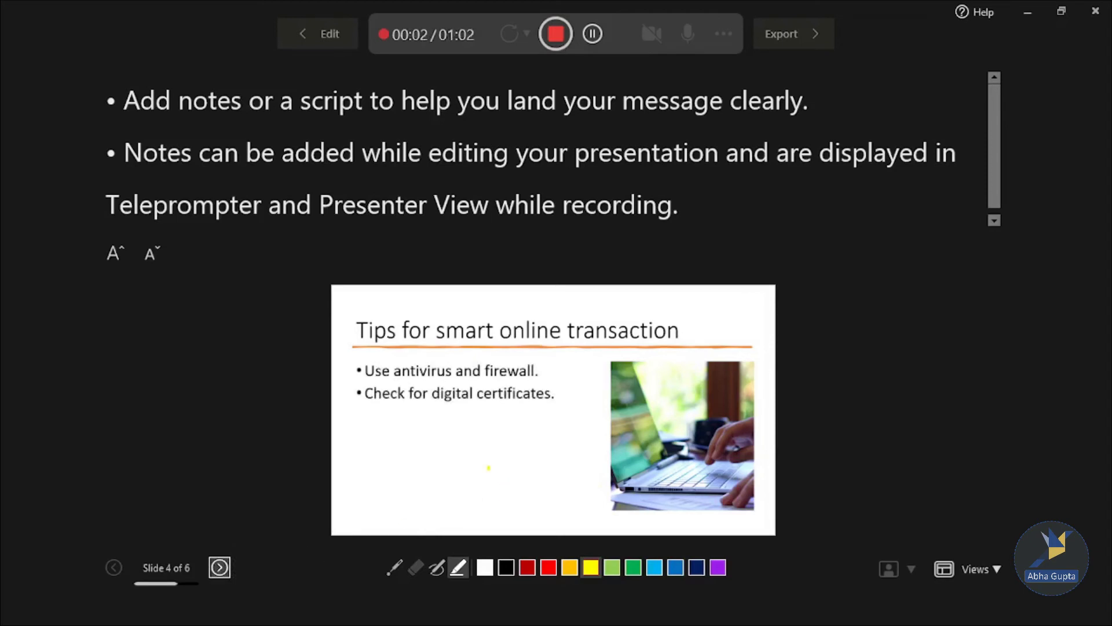
pyautogui.moveTo(376, 401); pyautogui.dragTo(539, 400)
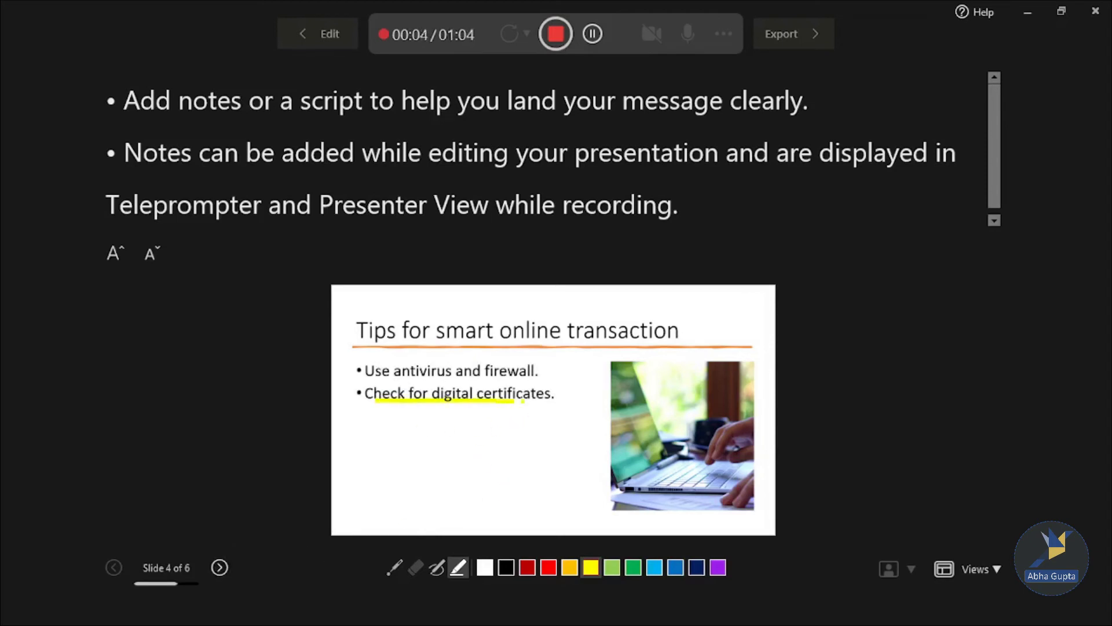
pyautogui.press('Right')
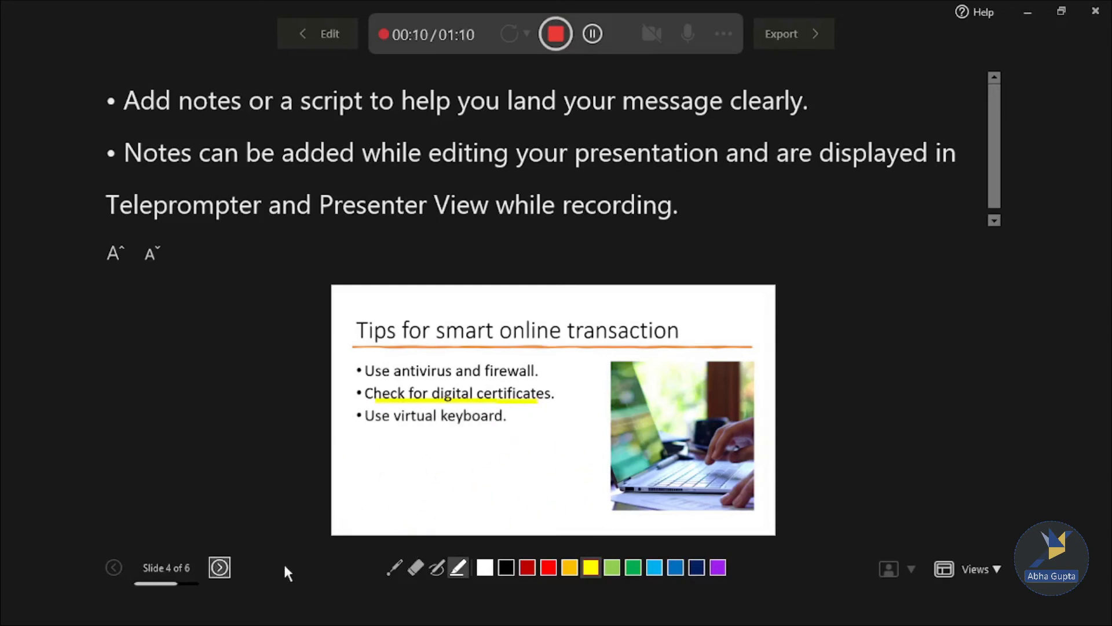
pyautogui.click(225, 572)
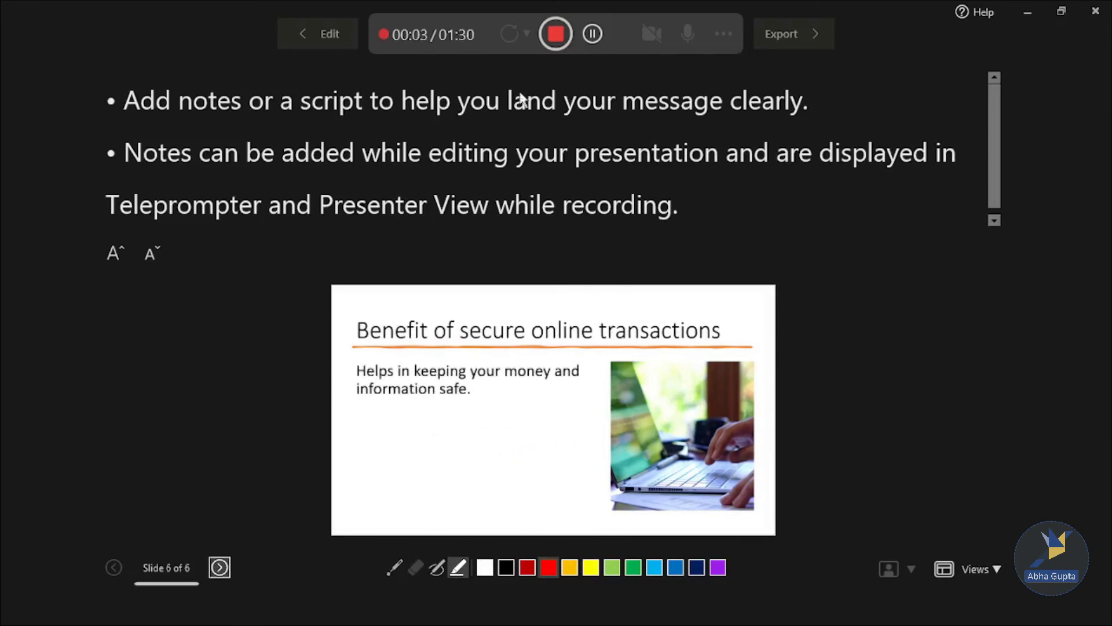
# Step: Stop the recording on slide 6 at a total length of 01:35
pyautogui.click(556, 37)
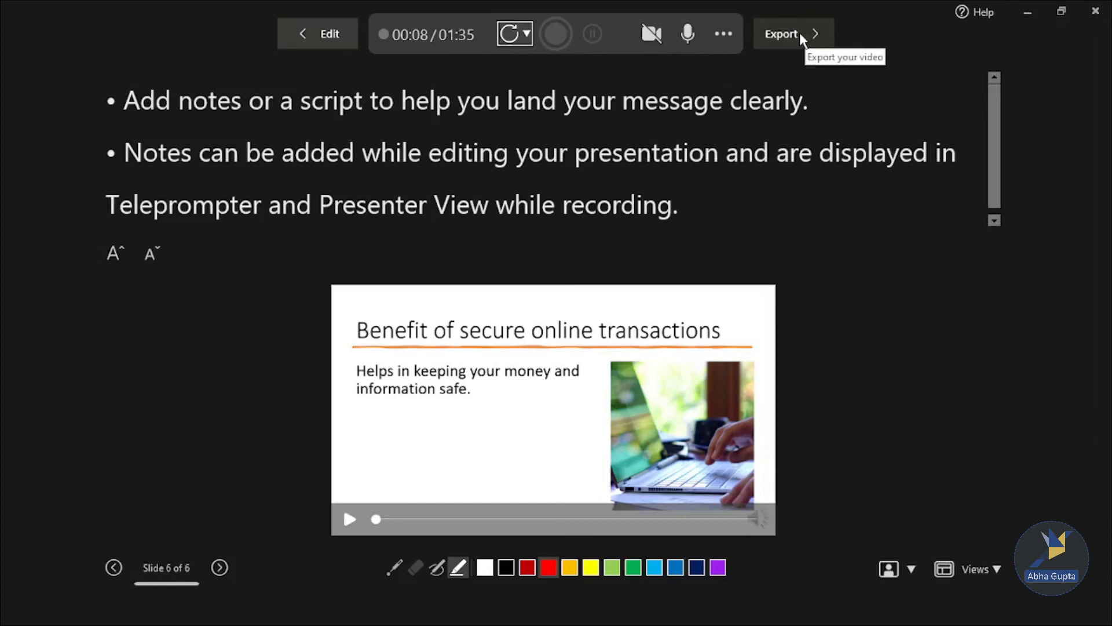
# Step: Export the narrated presentation as the MP4 video Video Recording.mp4
pyautogui.click(799, 33)
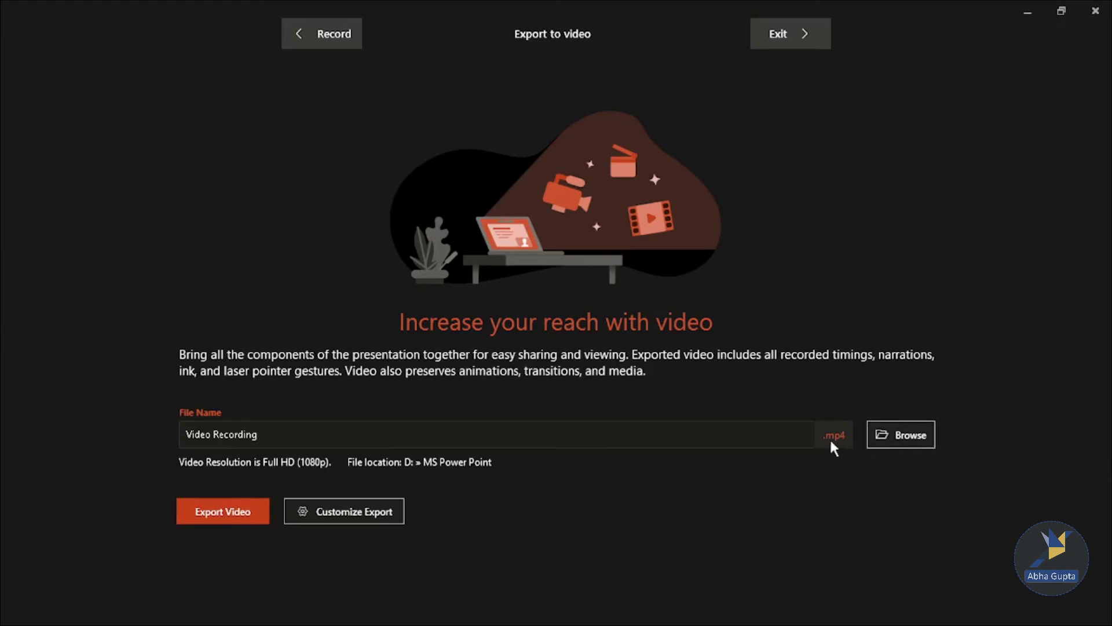
pyautogui.click(910, 445)
pyautogui.click(224, 512)
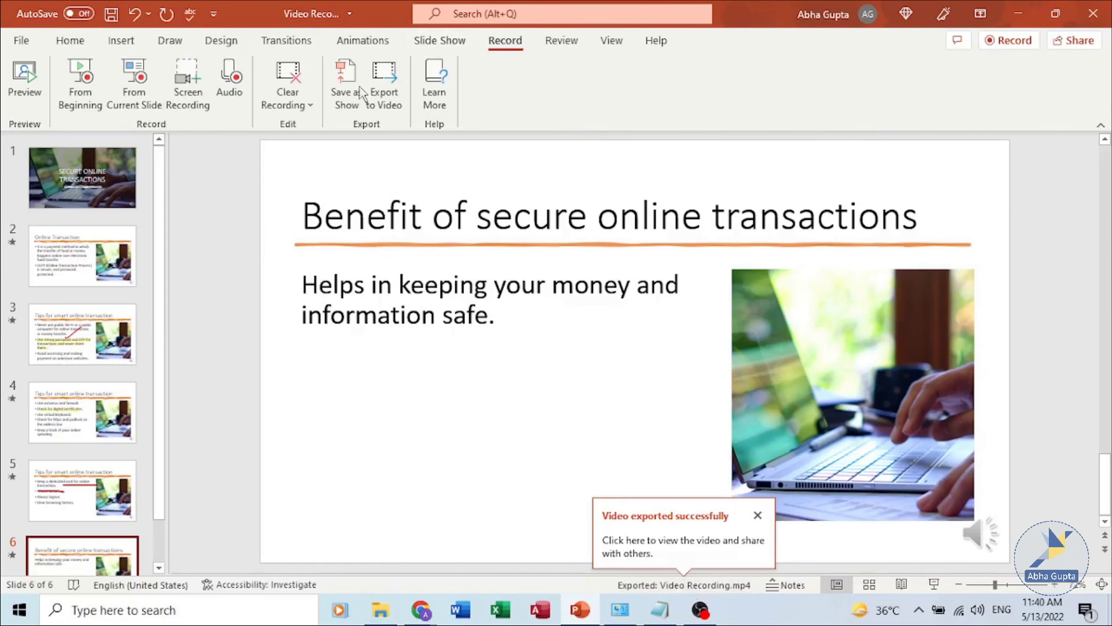
# Step: Step through slides 2, 3 and 4 to check the saved pen and highlighter ink
pyautogui.click(93, 263)
pyautogui.click(84, 356)
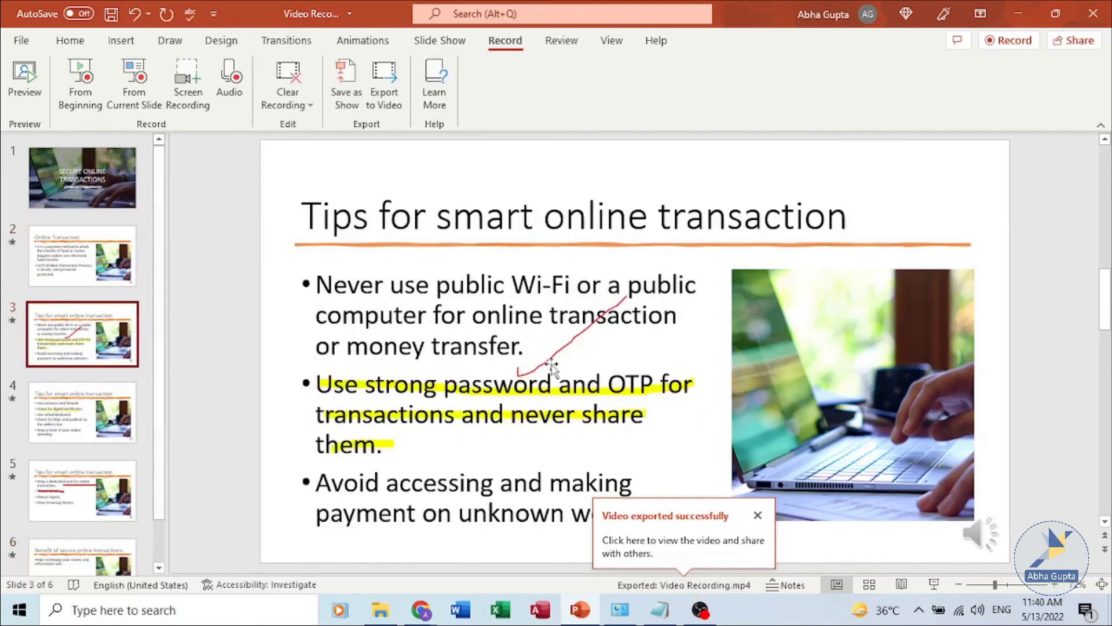
pyautogui.click(551, 364)
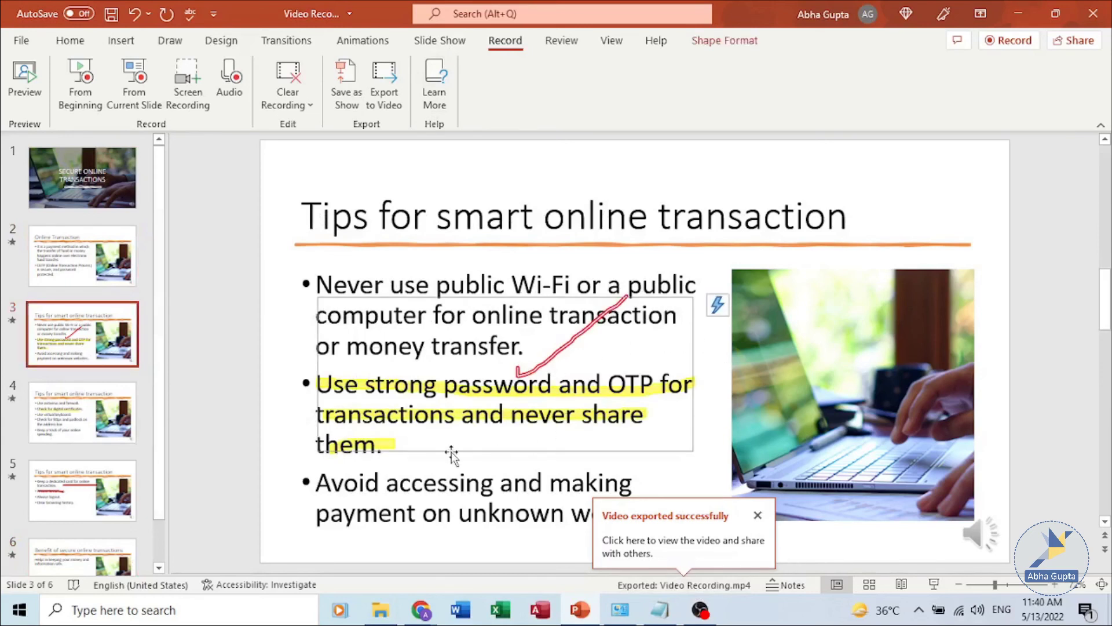
pyautogui.click(90, 427)
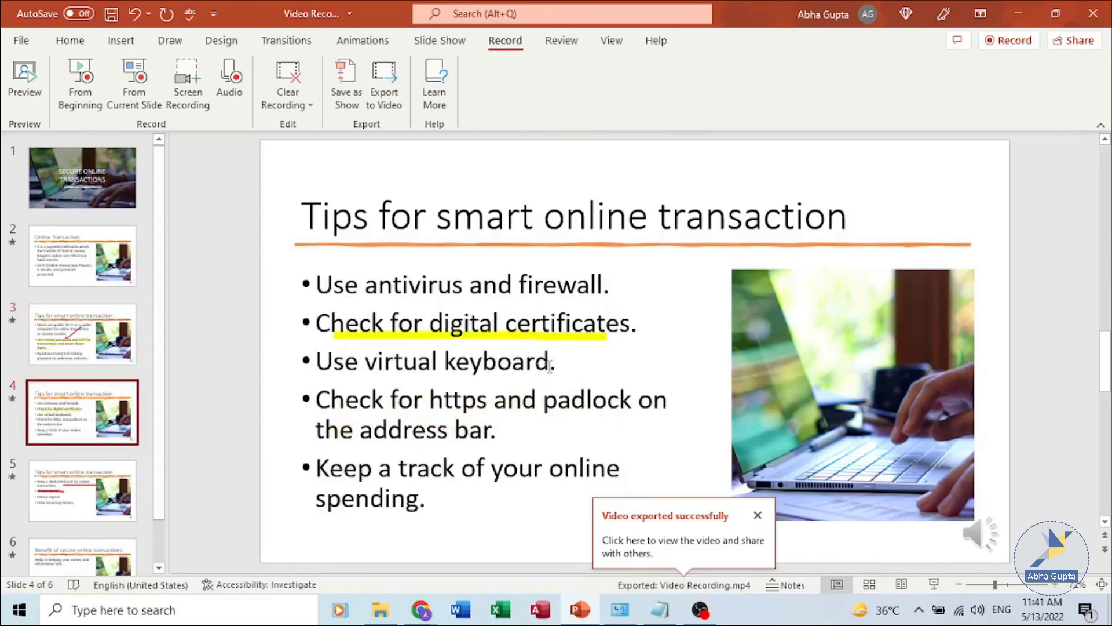
# Step: Play Video Recording.mp4 in Movies & TV and skip ahead 60 seconds to 01:17
pyautogui.click(714, 588)
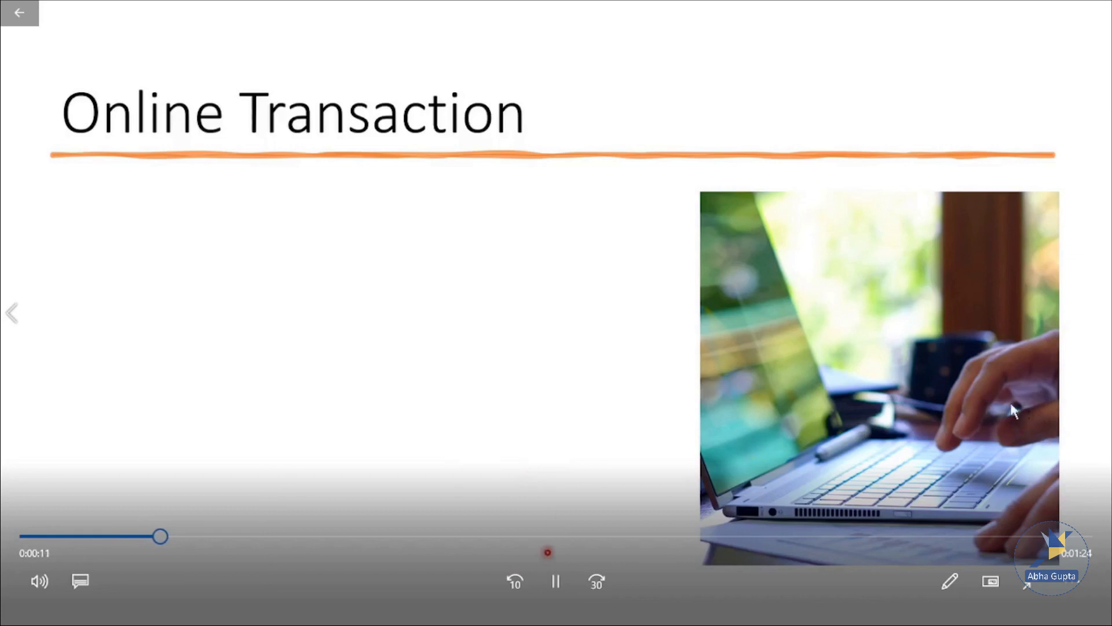
pyautogui.click(596, 588)
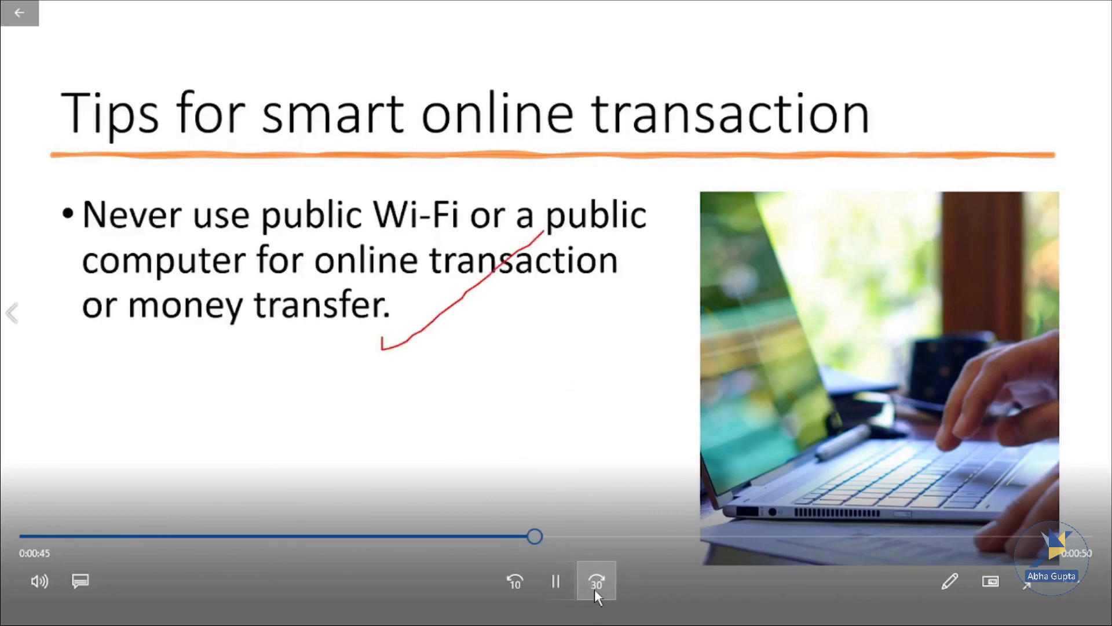
pyautogui.click(595, 589)
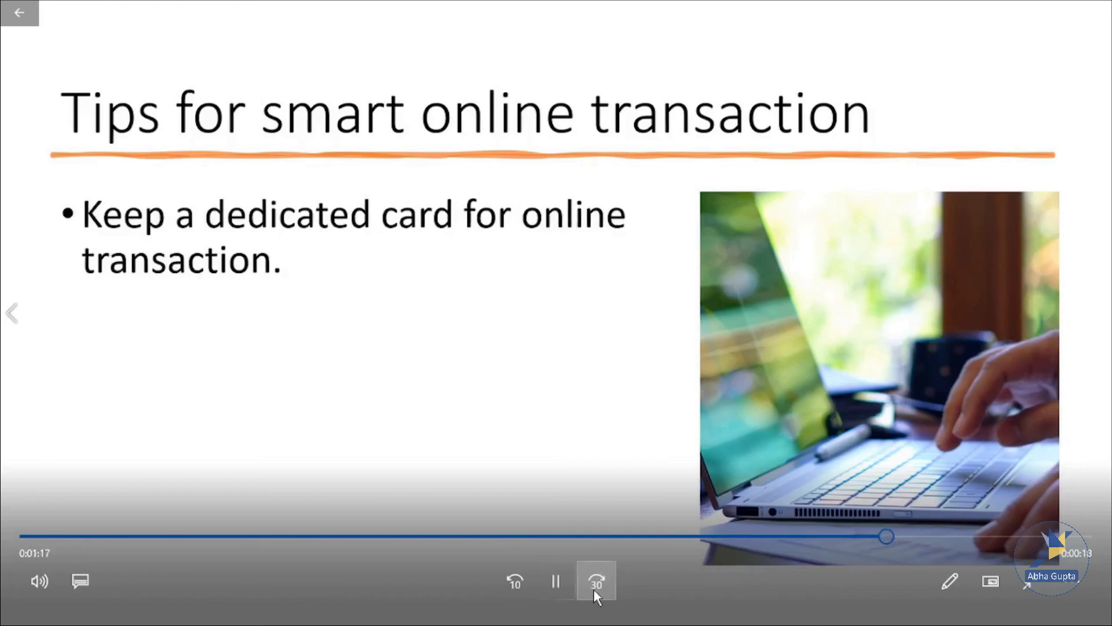